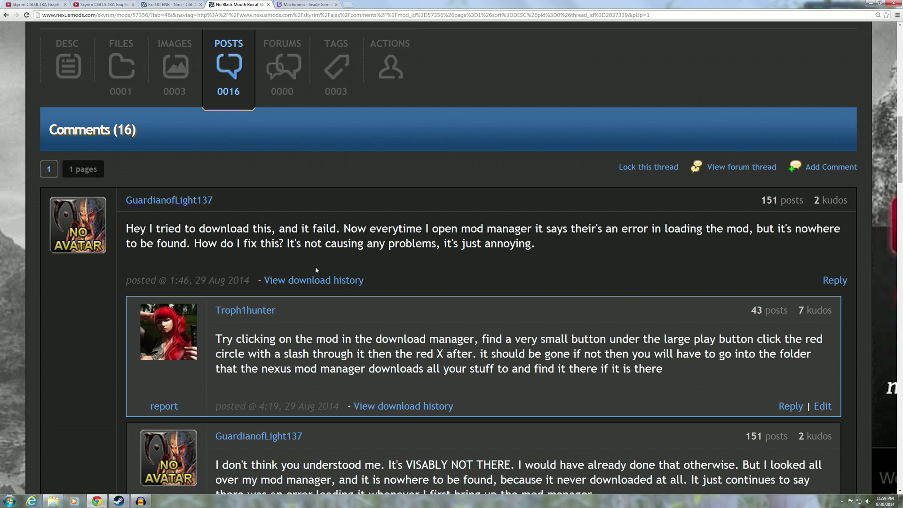
# Go back from the comments thread to the No Black Mouth Box mod page.
pyautogui.press('BackSpace')
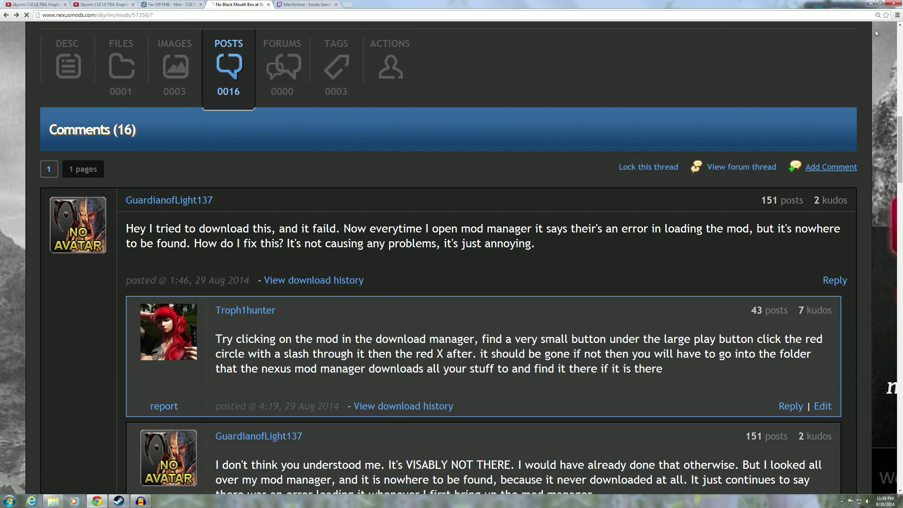
# Minimize Chrome and Explorer, launch Nexus Mod Manager for Skyrim, and bring up its Settings.
pyautogui.click(871, 4)
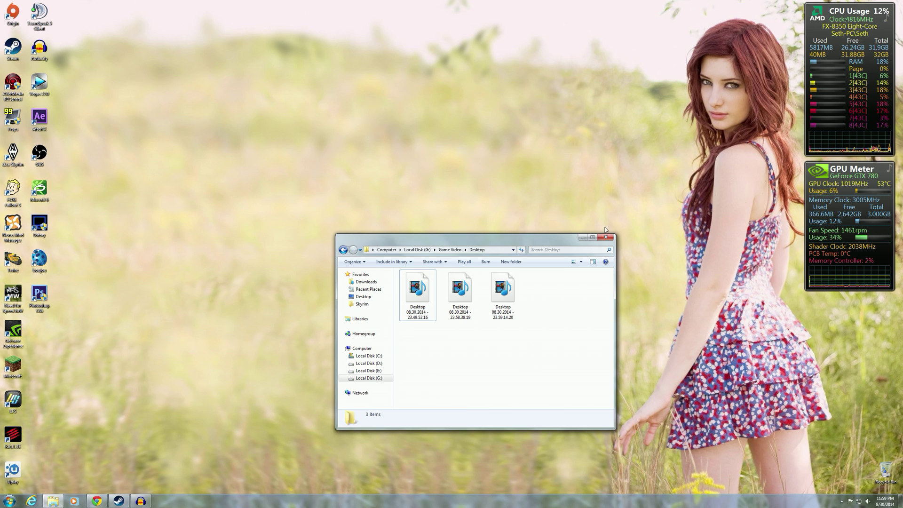
pyautogui.click(583, 237)
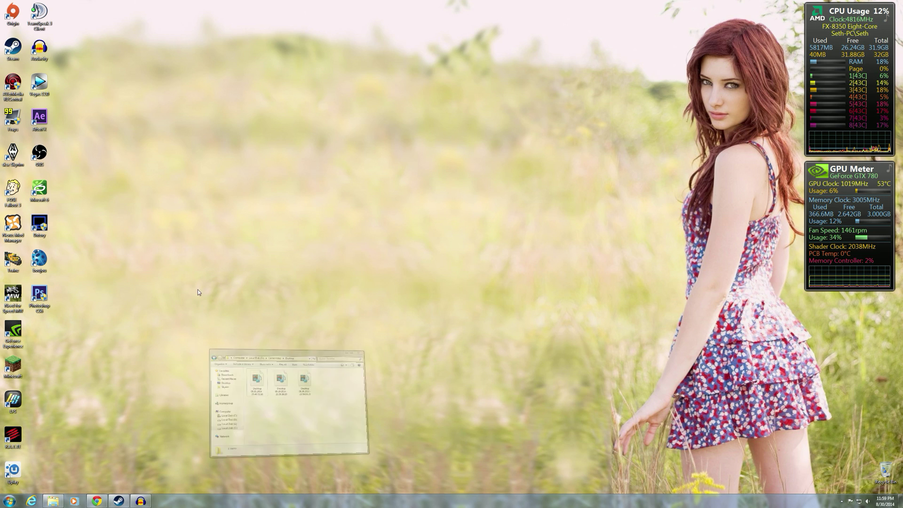
pyautogui.doubleClick(12, 224)
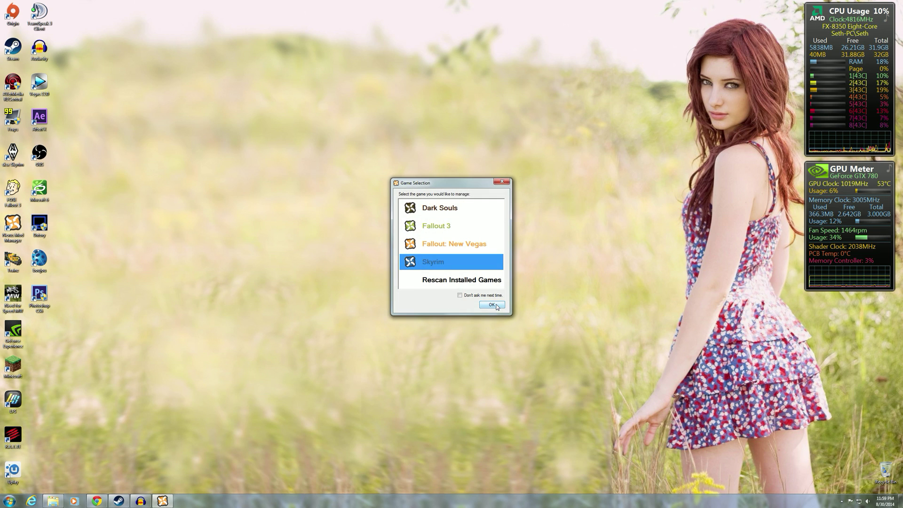
pyautogui.click(492, 304)
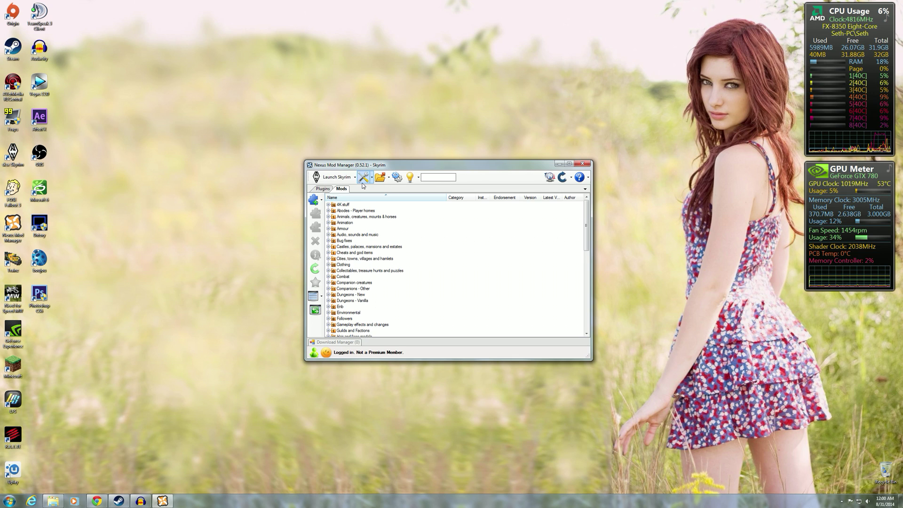
pyautogui.click(397, 181)
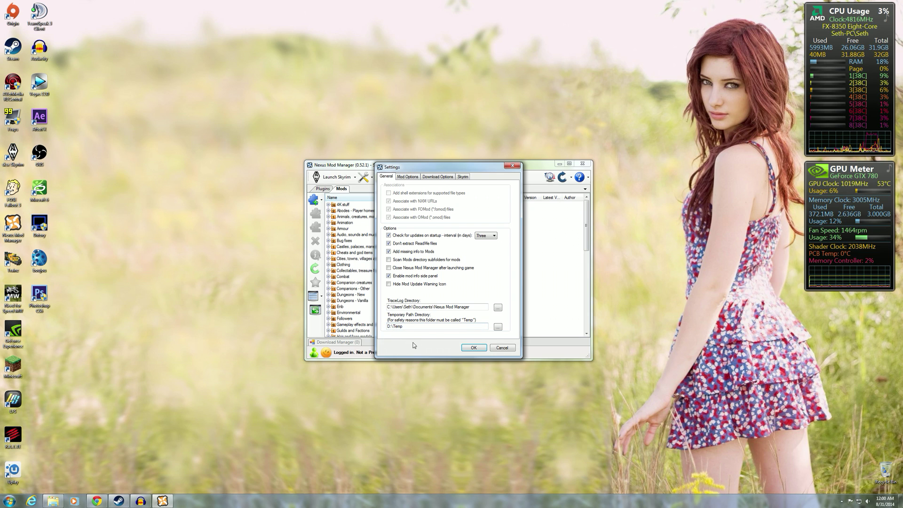
# Restore the Explorer window and show the contents of Local Disk (D:).
pyautogui.click(52, 502)
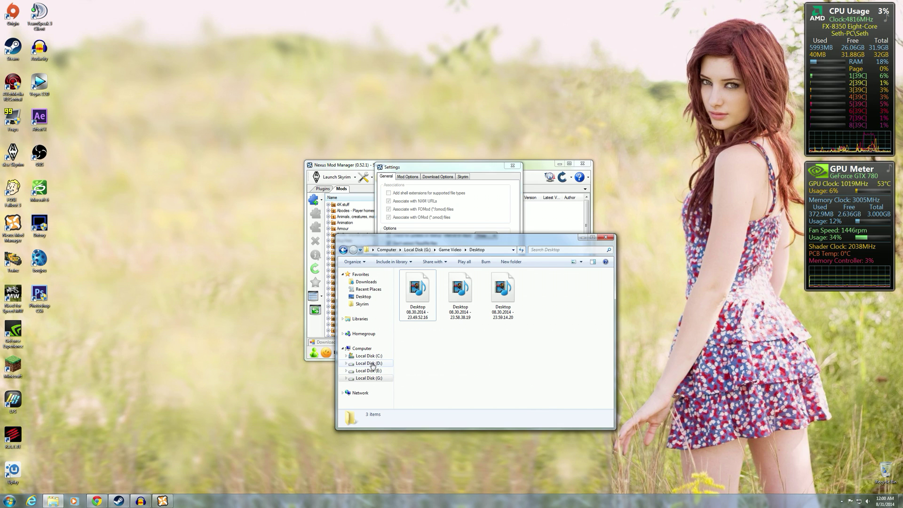
pyautogui.click(372, 365)
# Look inside drive D's Temp Folder, which holds only an After Effects cache, then close Explorer.
pyautogui.moveTo(434, 244); pyautogui.dragTo(354, 228)
pyautogui.click(427, 303)
pyautogui.scroll(-2, 427, 329)
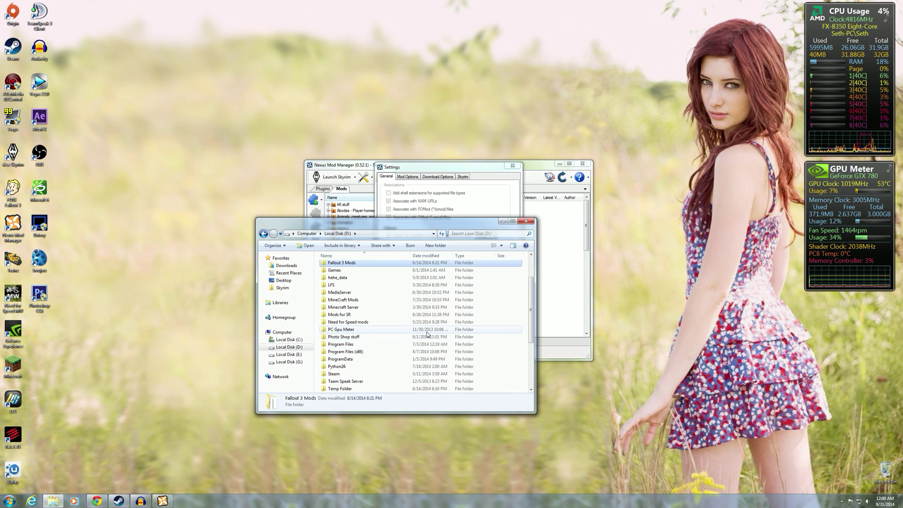
pyautogui.scroll(-4, 426, 329)
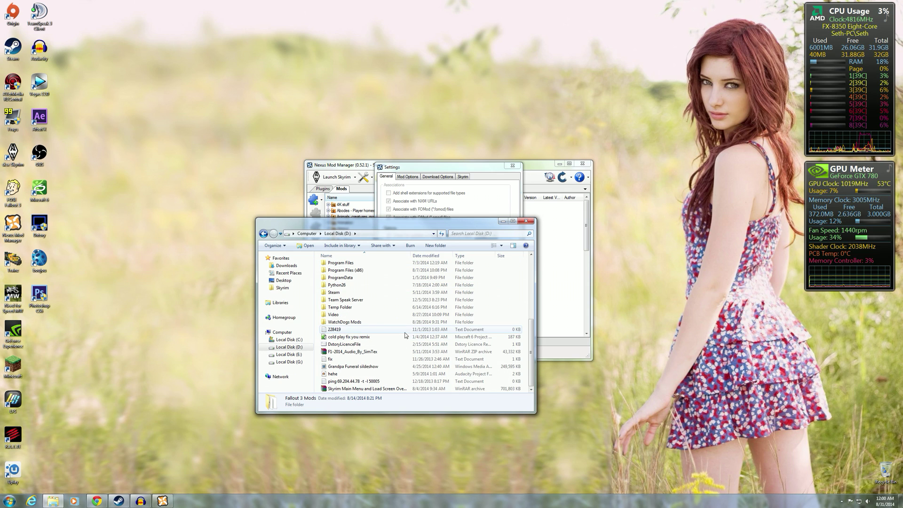
pyautogui.doubleClick(406, 307)
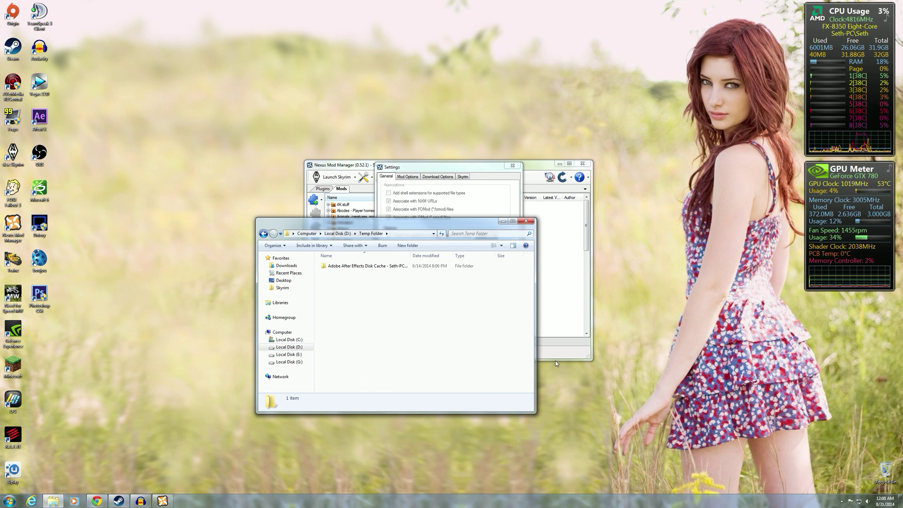
pyautogui.click(527, 221)
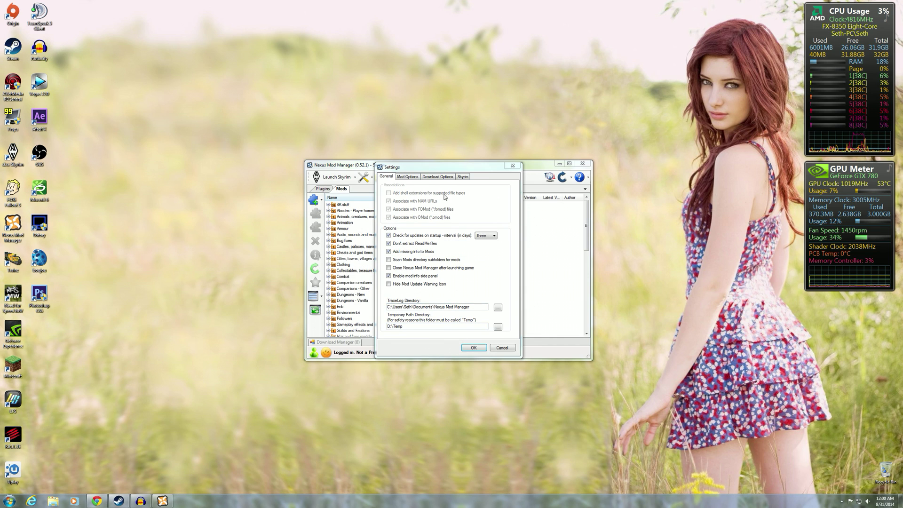
# Show the Skyrim directory settings and open D:\Games\Nexus Mod Manager in a new Explorer window.
pyautogui.click(464, 177)
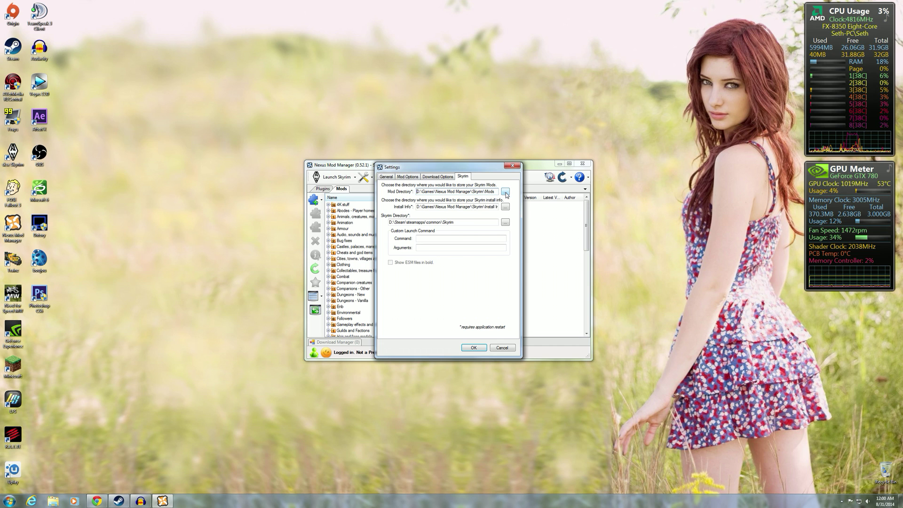
pyautogui.click(53, 501)
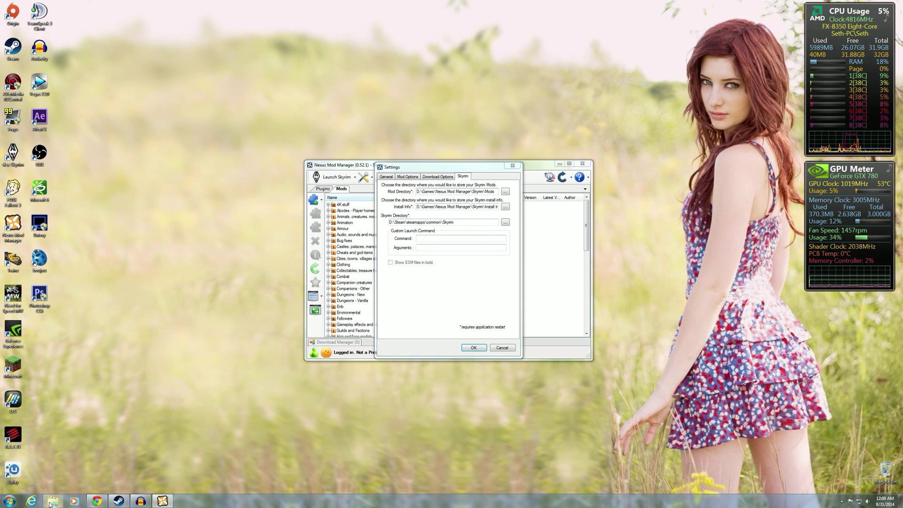
pyautogui.click(279, 350)
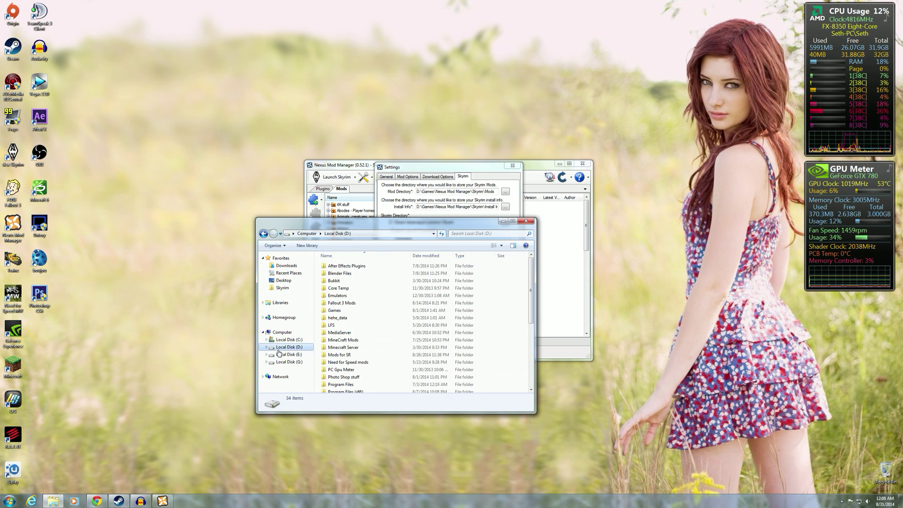
pyautogui.doubleClick(488, 312)
pyautogui.doubleClick(465, 304)
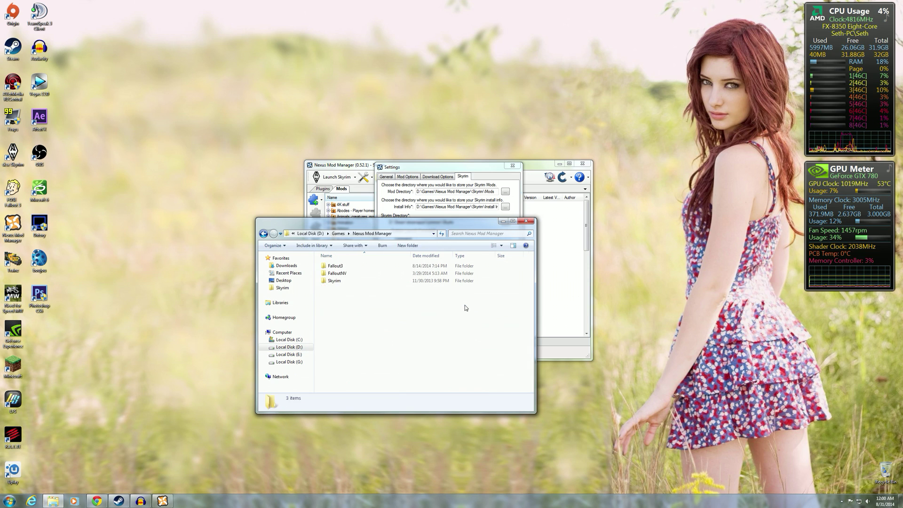
# Select the full Mod Directory path D:\Games\Nexus Mod Manager\Skyrim\Mods in Settings.
pyautogui.rightClick(460, 195)
pyautogui.click(459, 190)
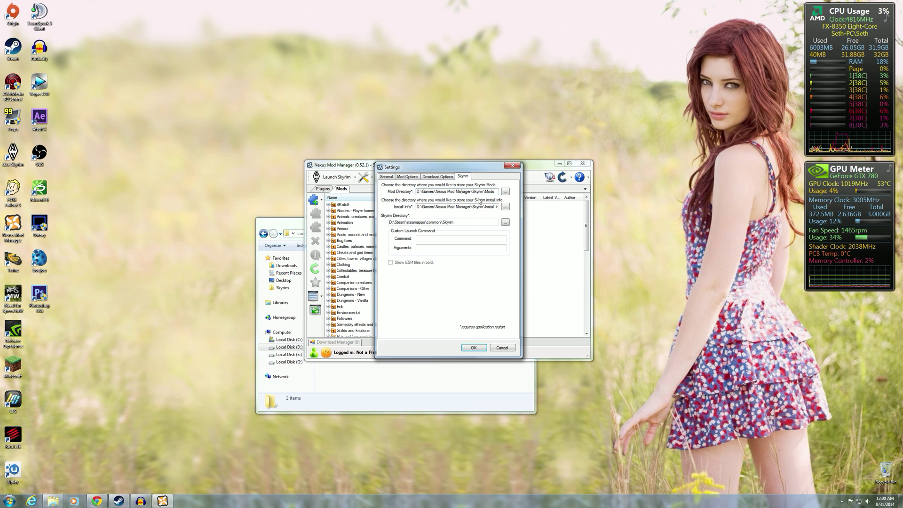
pyautogui.rightClick(422, 192)
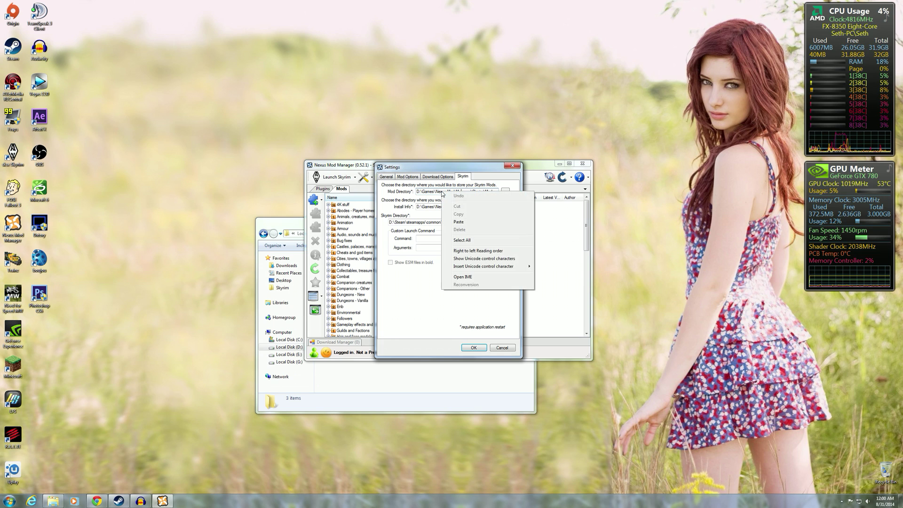
pyautogui.click(418, 192)
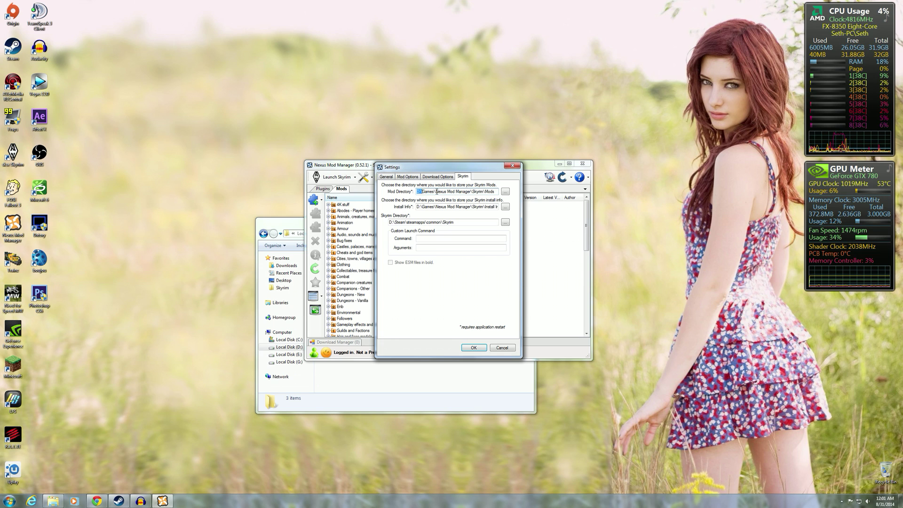
pyautogui.moveTo(417, 192); pyautogui.dragTo(498, 192)
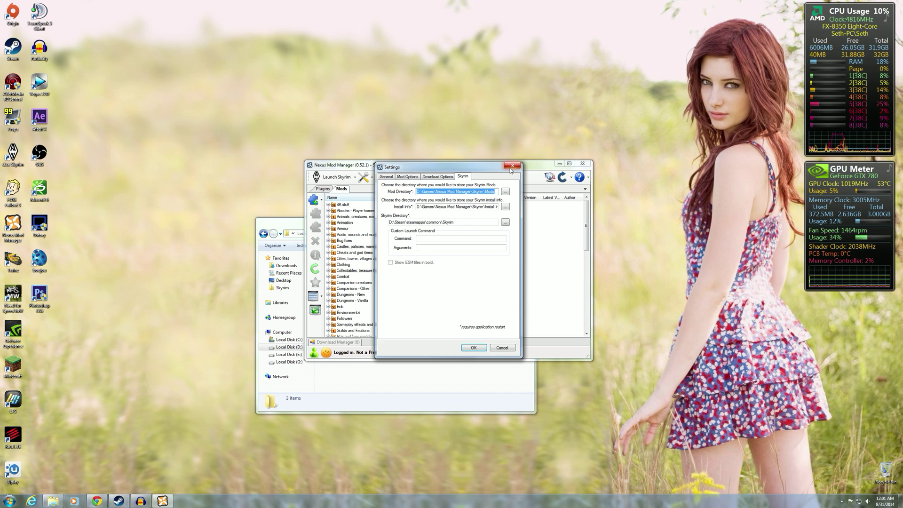
pyautogui.click(280, 224)
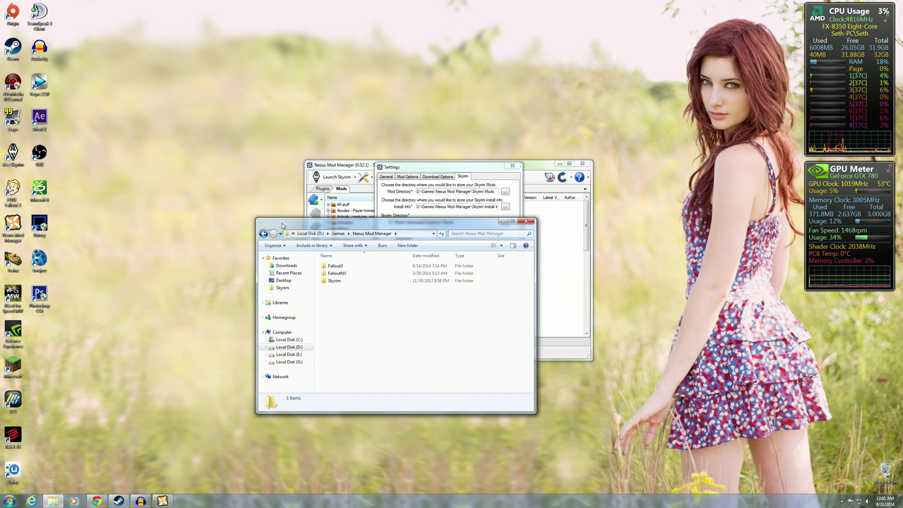
pyautogui.click(412, 237)
pyautogui.click(416, 234)
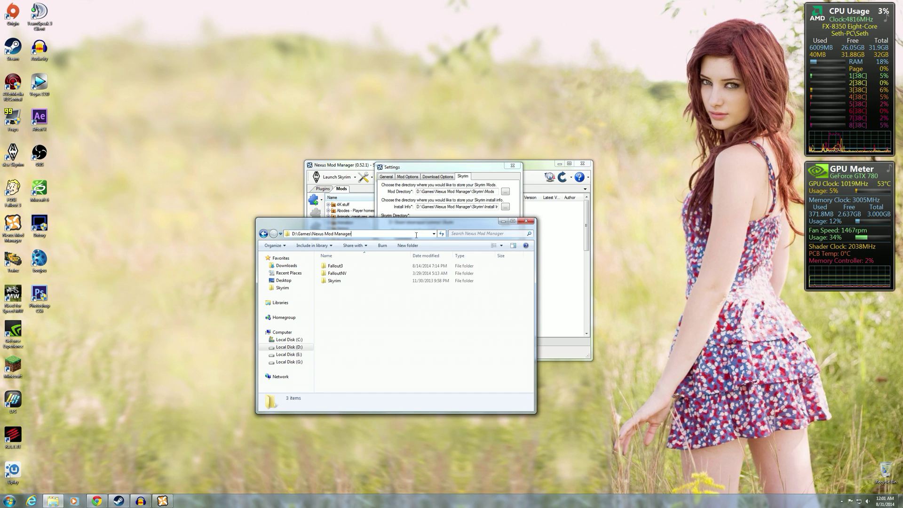
pyautogui.press('BackSpace')
pyautogui.press('BackSpace')
pyautogui.write('od Manager\\Skyrim\\Mods')
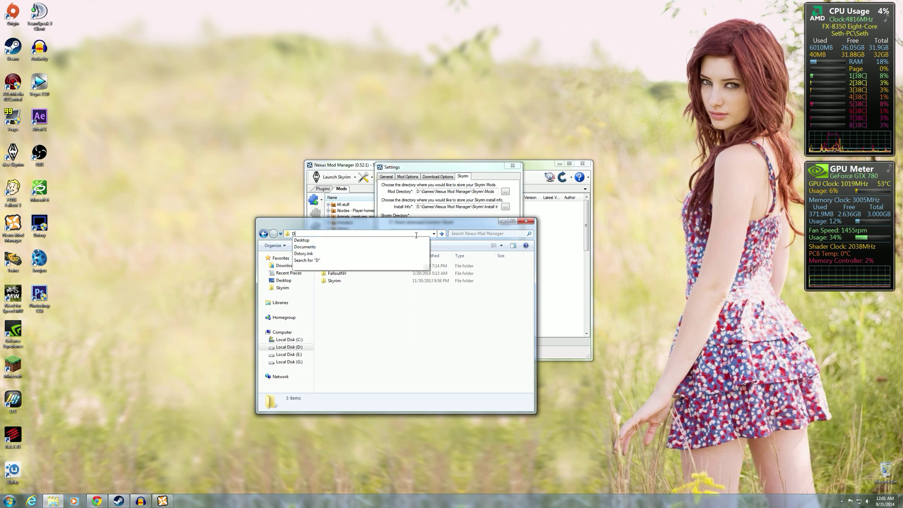
pyautogui.press('Return')
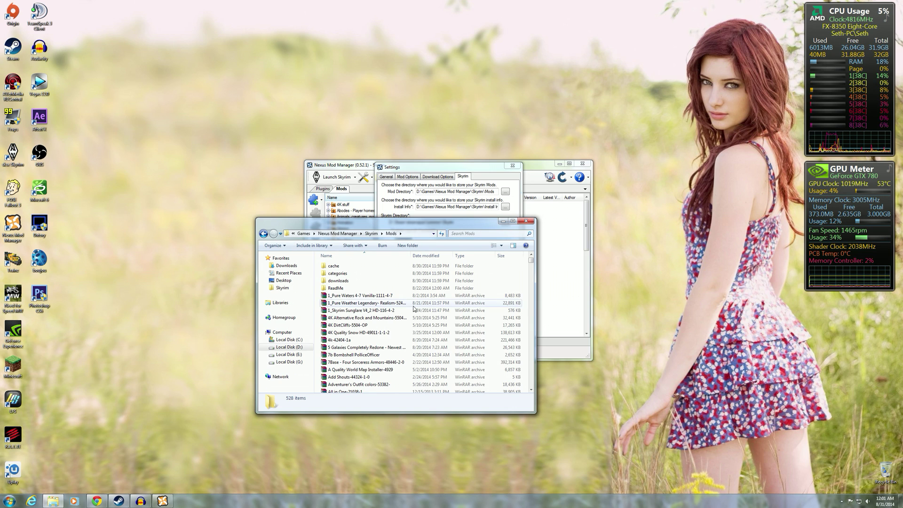
pyautogui.click(466, 296)
pyautogui.scroll(-20, 468, 310)
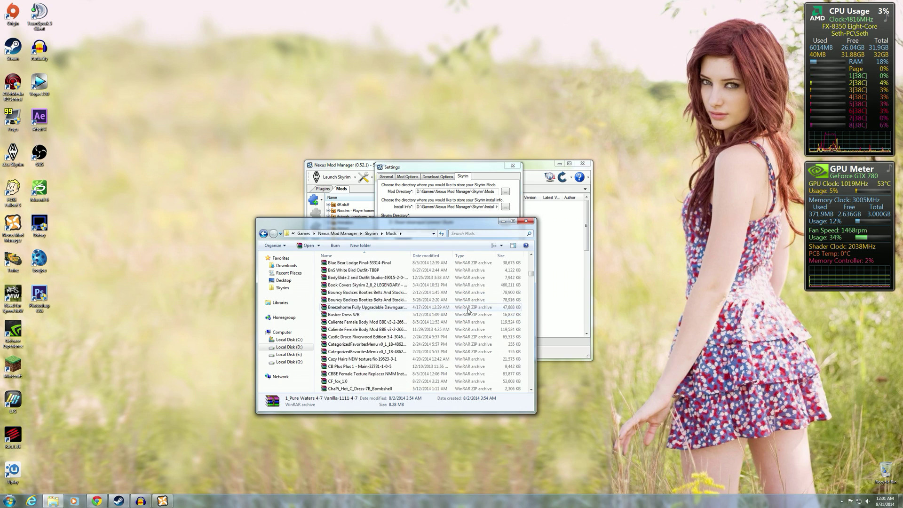
pyautogui.scroll(-20, 469, 310)
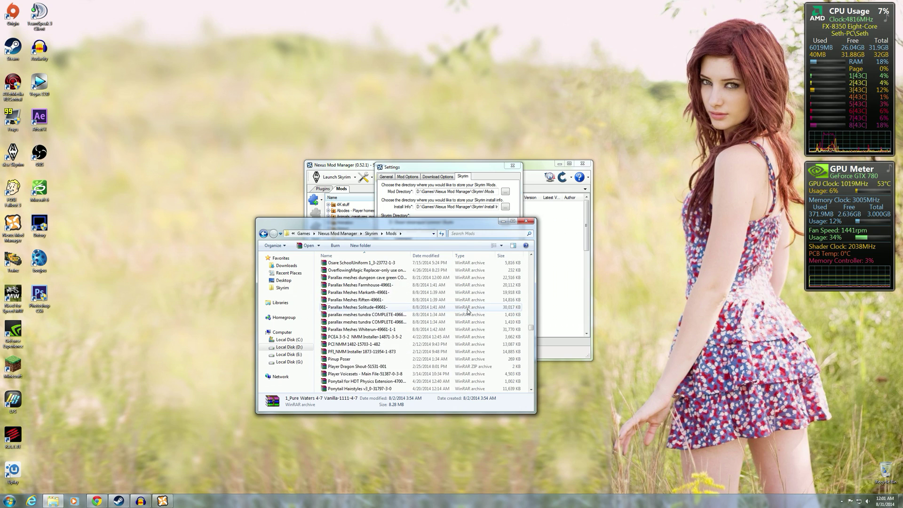
pyautogui.scroll(20, 467, 311)
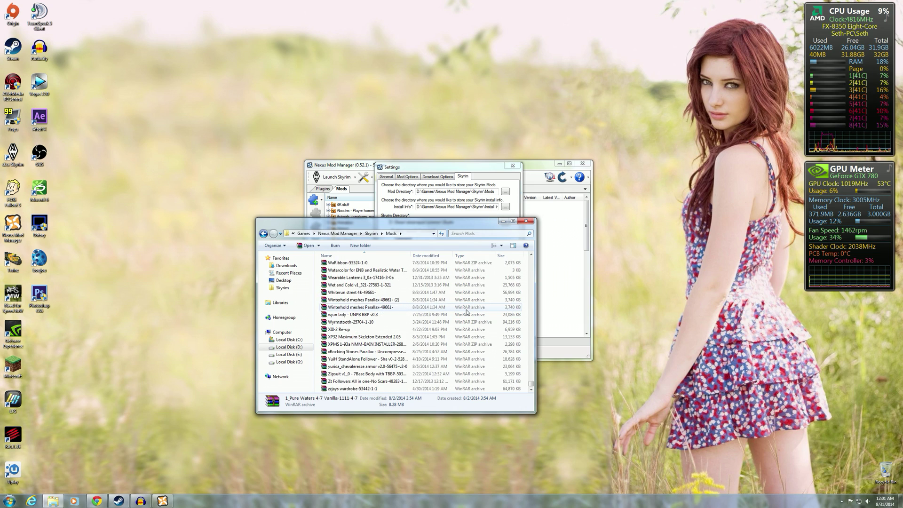
pyautogui.scroll(20, 467, 311)
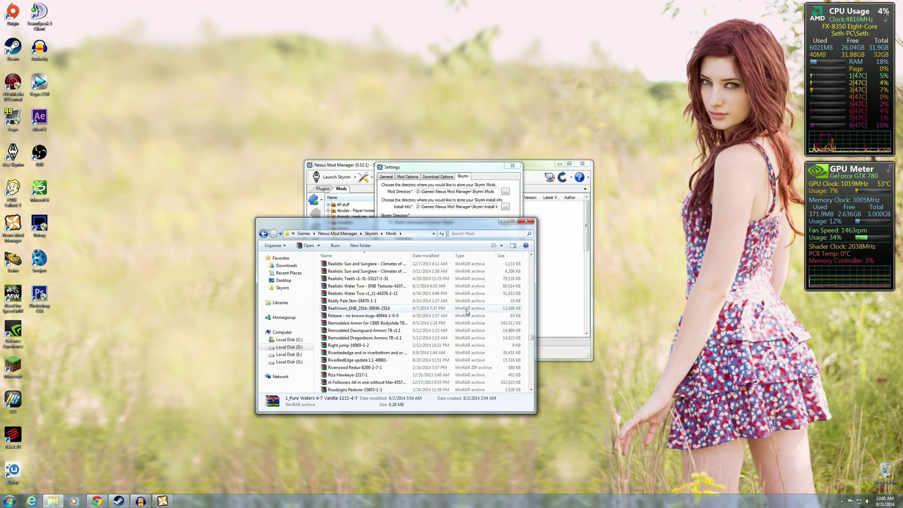
pyautogui.scroll(20, 467, 311)
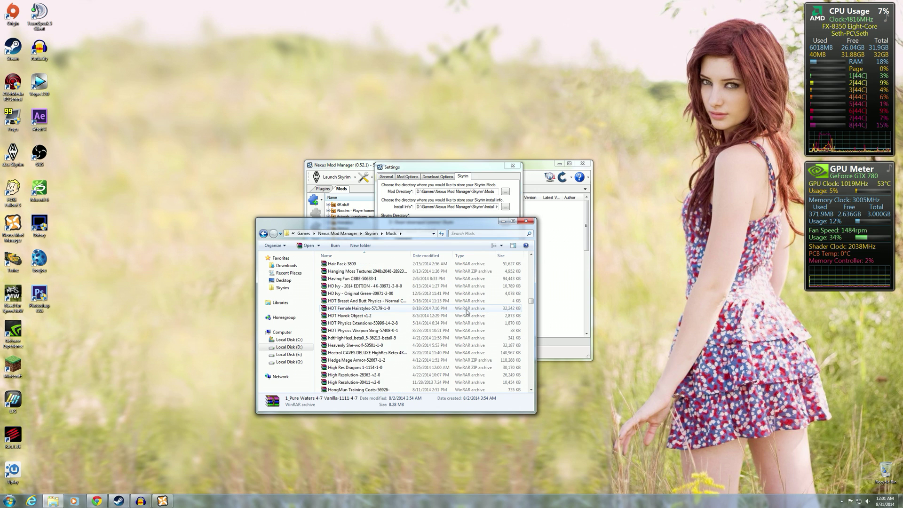
pyautogui.scroll(15, 467, 311)
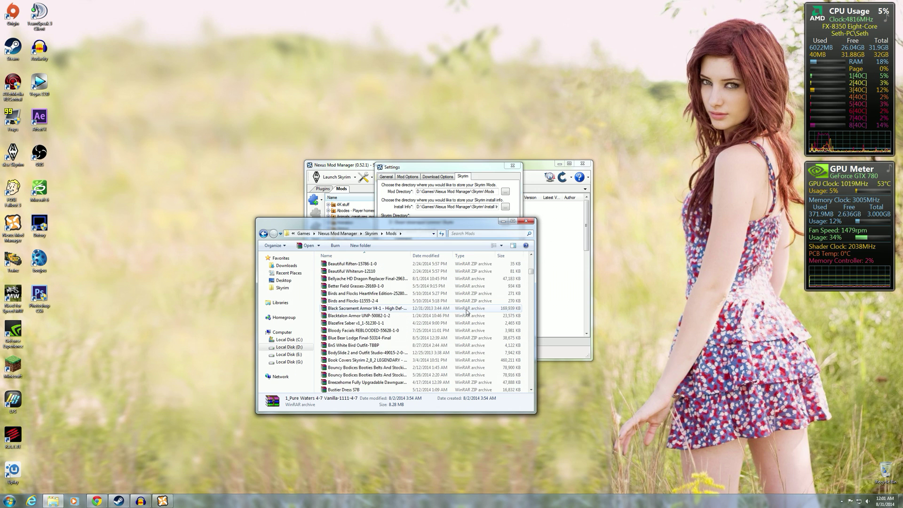
pyautogui.scroll(7, 467, 311)
pyautogui.scroll(-5, 466, 310)
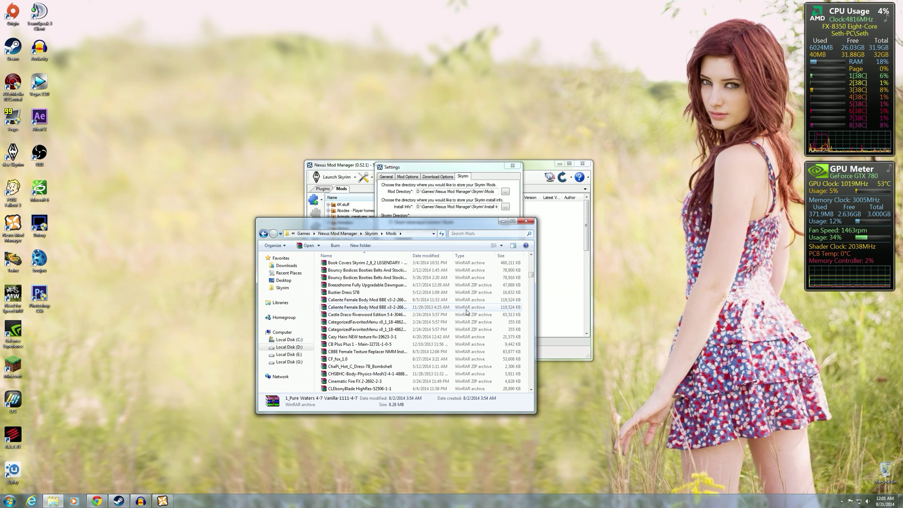
pyautogui.scroll(-8, 467, 311)
pyautogui.scroll(-8, 466, 311)
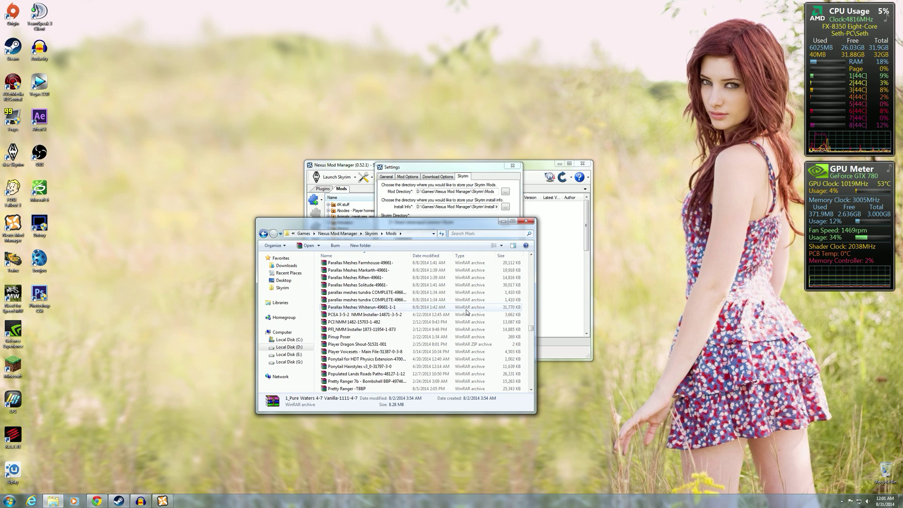
pyautogui.scroll(-8, 467, 311)
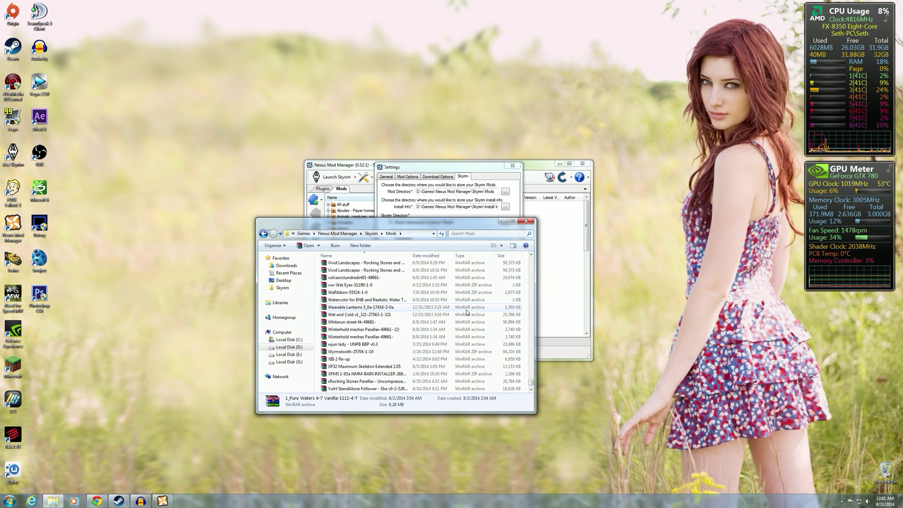
pyautogui.scroll(10, 467, 310)
pyautogui.scroll(8, 467, 311)
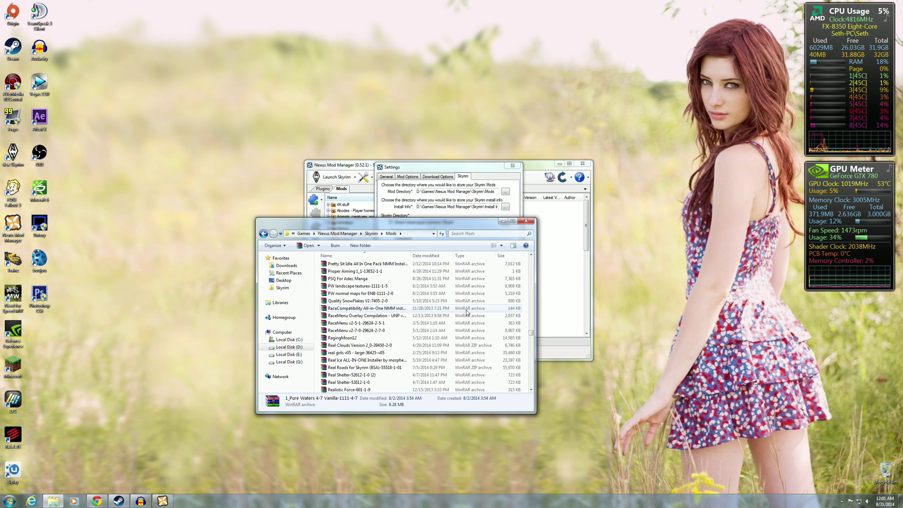
pyautogui.scroll(20, 467, 310)
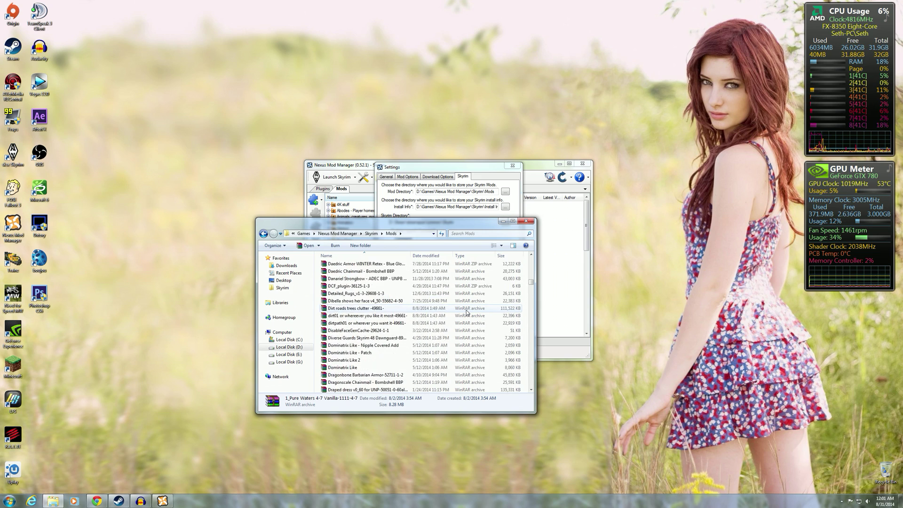
pyautogui.scroll(2, 467, 311)
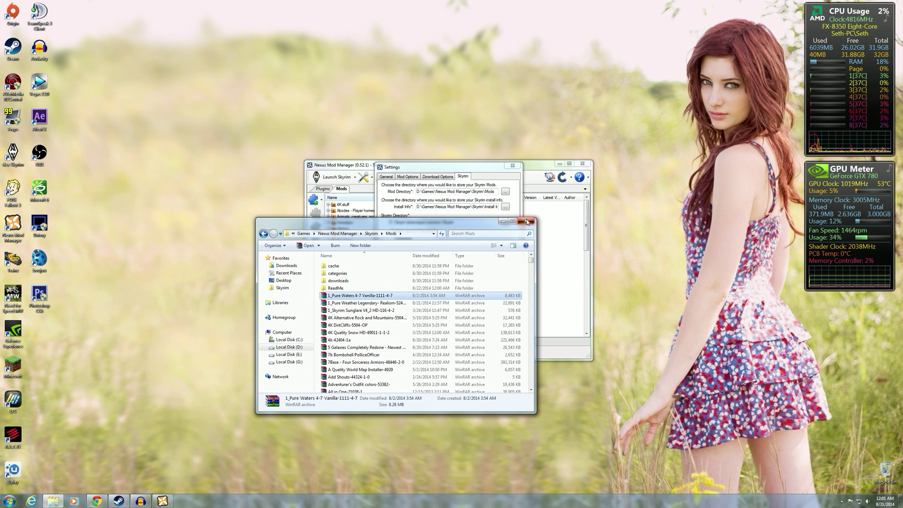
pyautogui.click(527, 221)
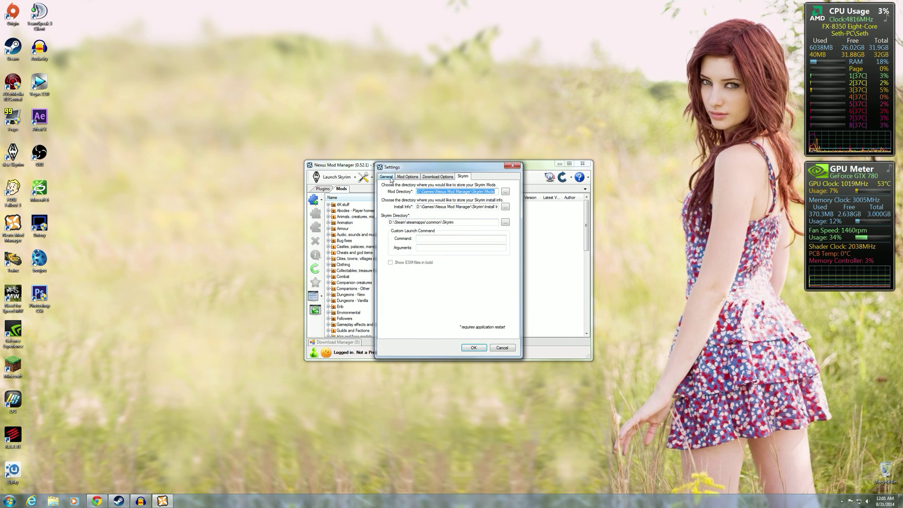
# Show the General settings with the TraceLog directory and open a new Explorer window on C:.
pyautogui.click(389, 180)
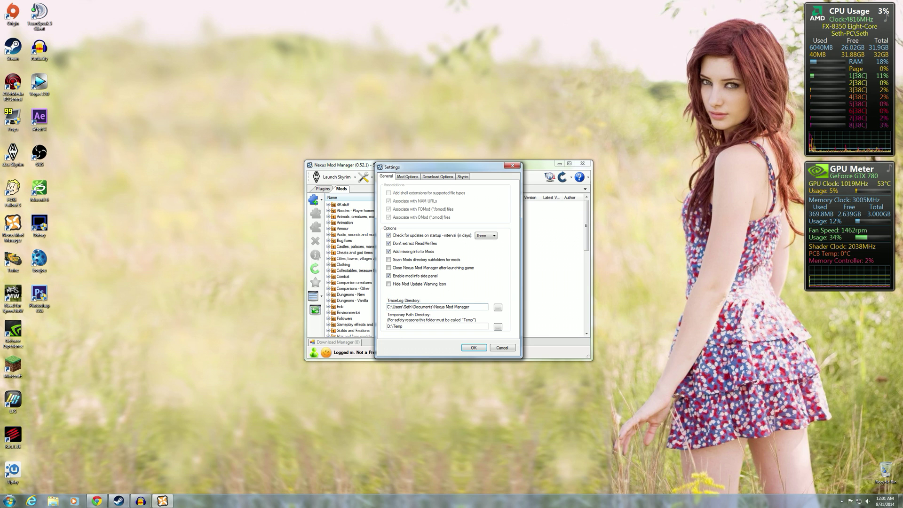
pyautogui.press('super+e')
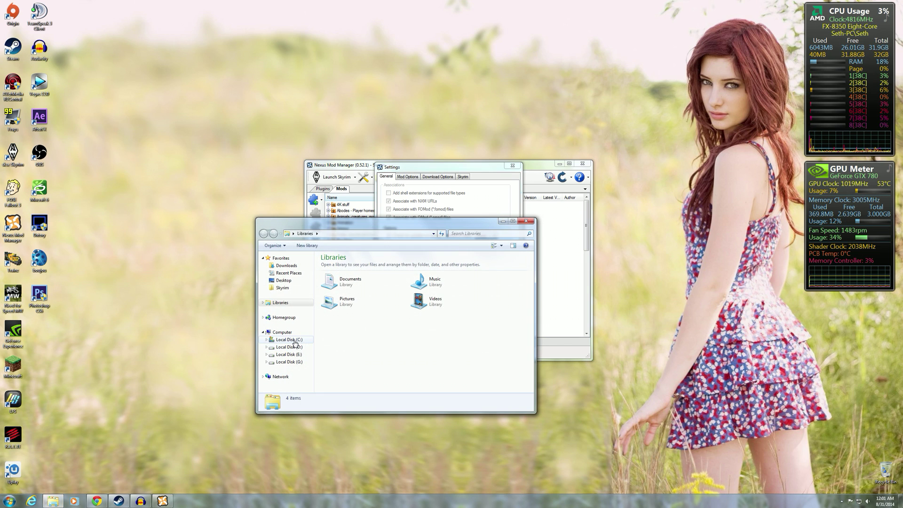
pyautogui.click(294, 341)
# Browse from C:\Users into your user folder and on to the Documents library.
pyautogui.doubleClick(356, 327)
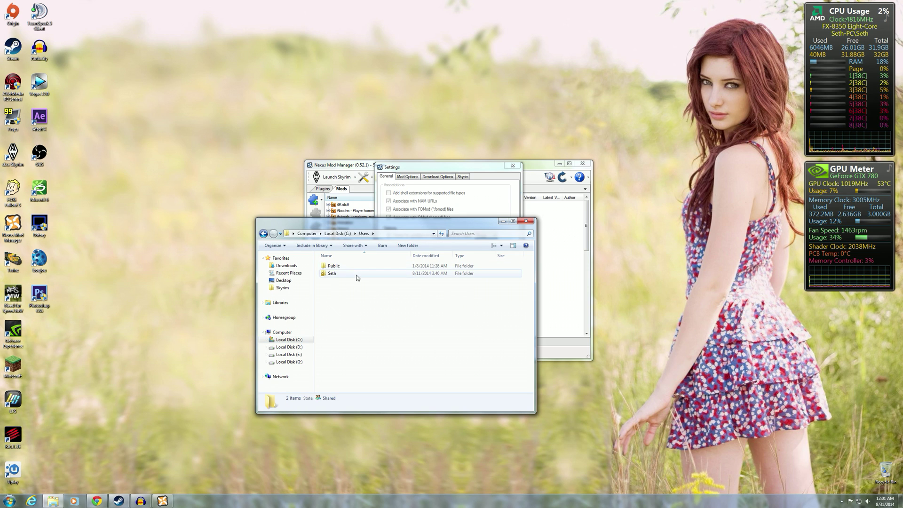
pyautogui.doubleClick(335, 273)
pyautogui.moveTo(359, 224)
pyautogui.mouseDown()
pyautogui.moveTo(359, 387)
pyautogui.moveTo(359, 239)
pyautogui.mouseUp()
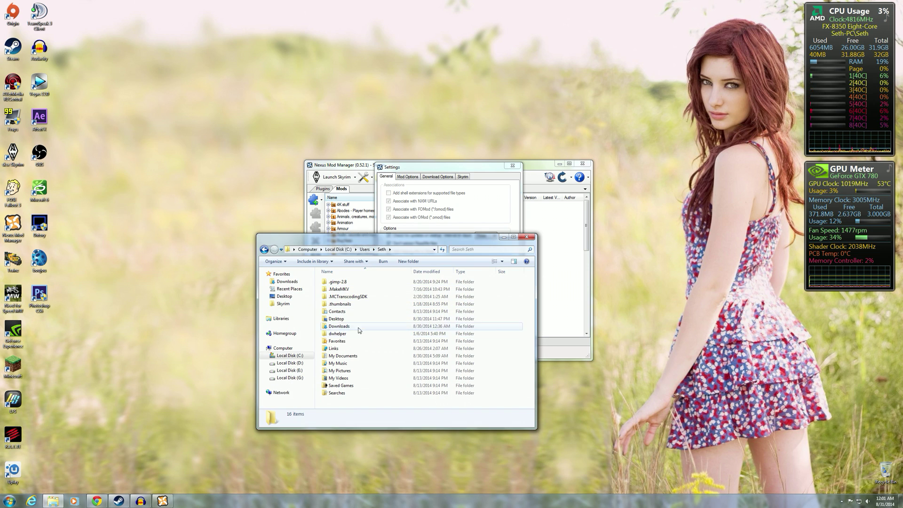
pyautogui.click(264, 318)
pyautogui.click(287, 325)
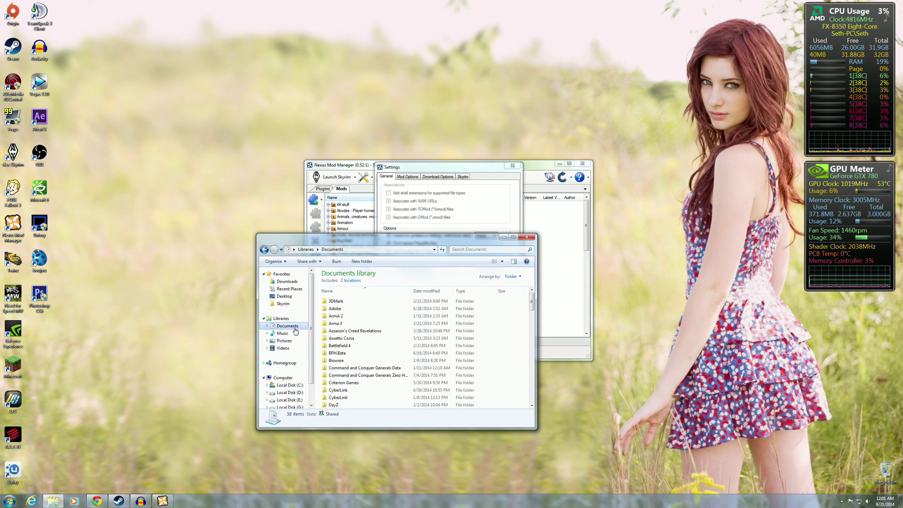
pyautogui.moveTo(356, 246); pyautogui.dragTo(354, 266)
# Open the Nexus Mod Manager folder and the newest log, TraceLog20140826203455.txt, in Notepad.
pyautogui.scroll(-2, 395, 370)
pyautogui.click(395, 343)
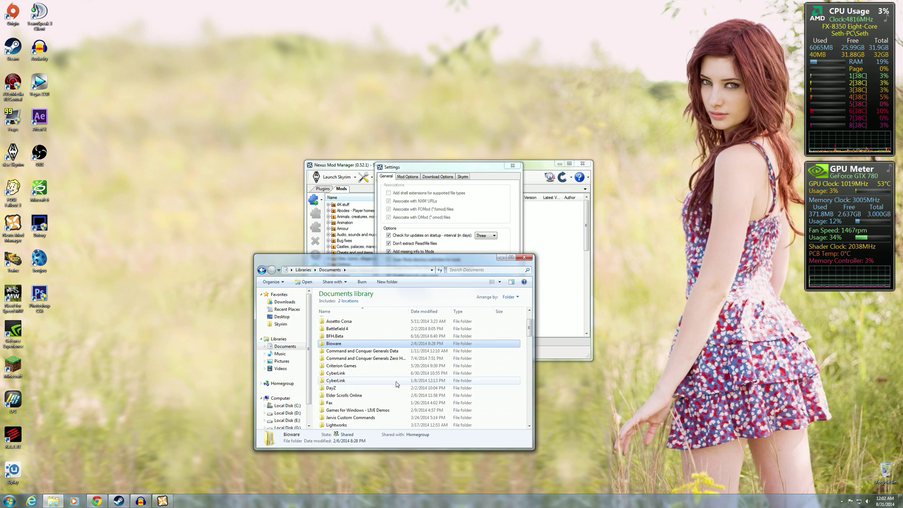
pyautogui.scroll(-2, 397, 399)
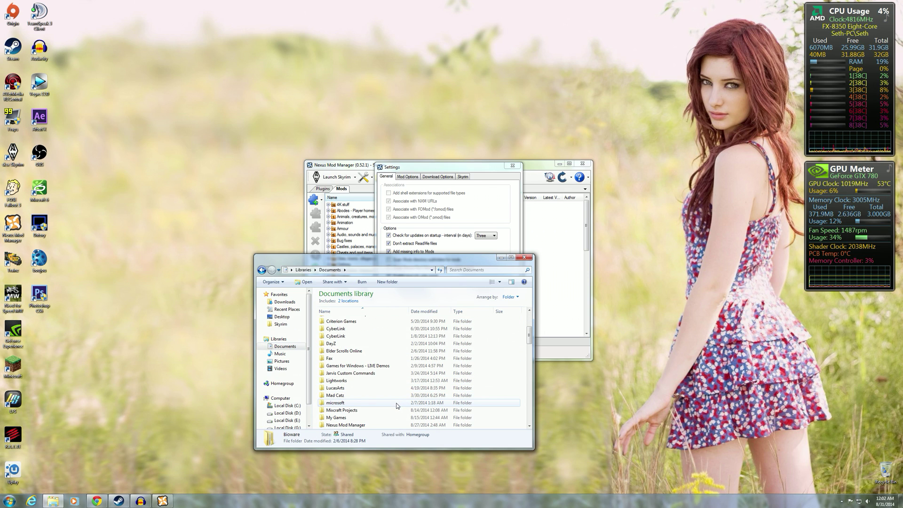
pyautogui.doubleClick(362, 424)
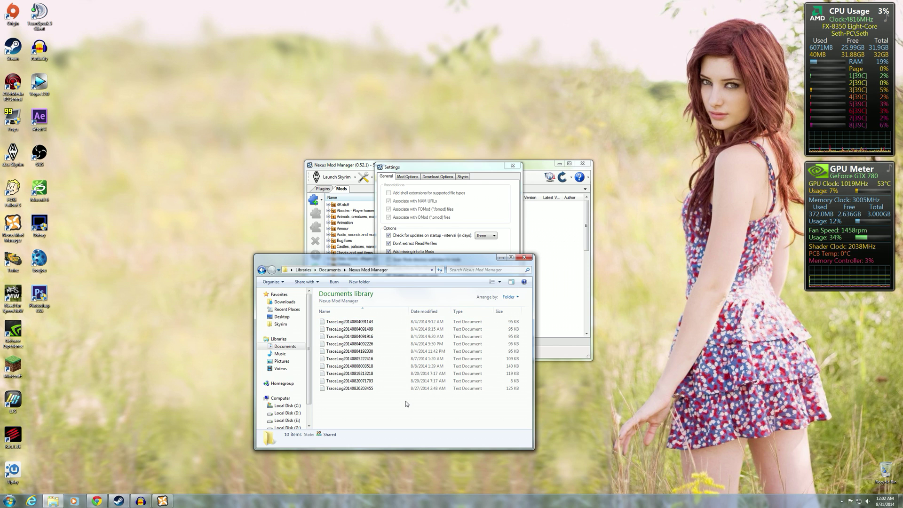
pyautogui.doubleClick(450, 389)
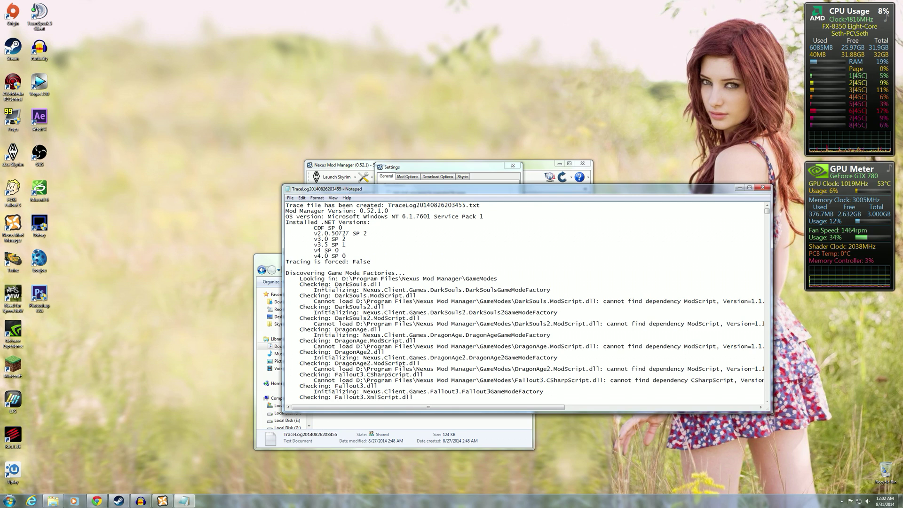
pyautogui.scroll(-20, 474, 263)
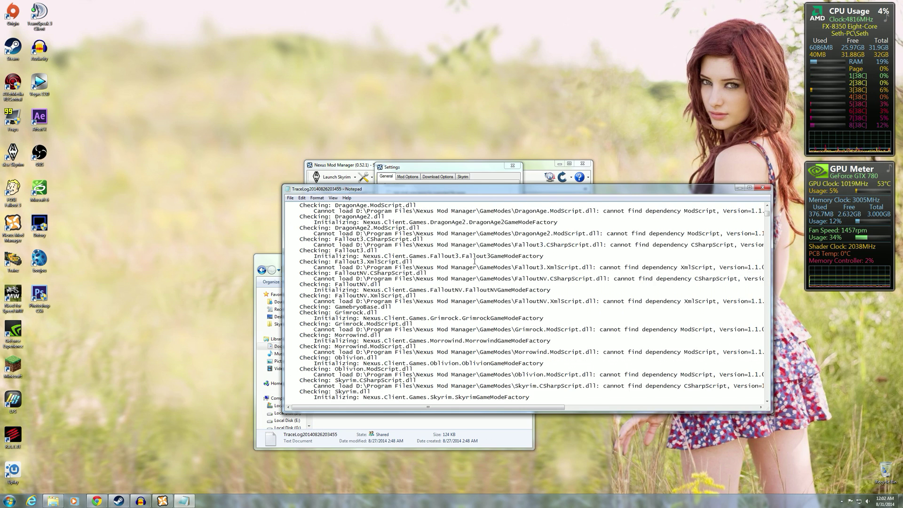
pyautogui.scroll(-11, 475, 263)
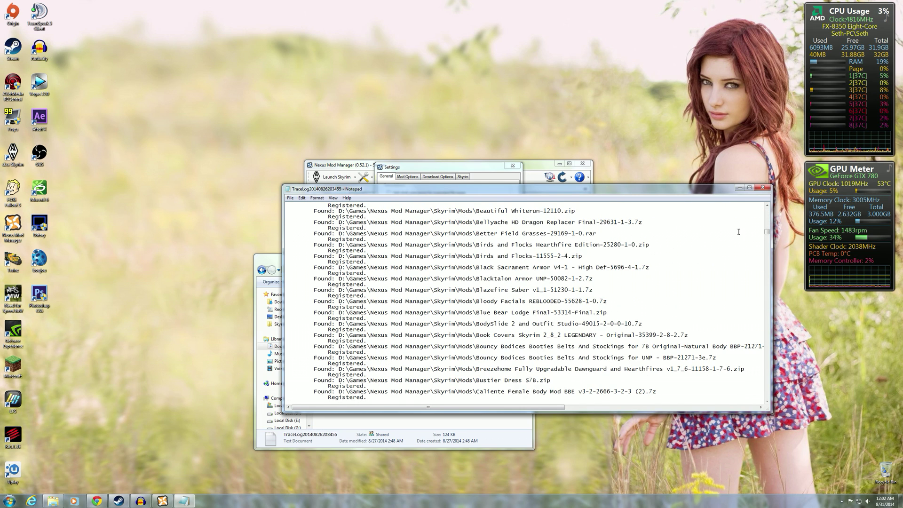
pyautogui.moveTo(765, 235)
pyautogui.mouseDown()
pyautogui.moveTo(767, 384)
pyautogui.moveTo(763, 328)
pyautogui.moveTo(776, 403)
pyautogui.mouseUp()
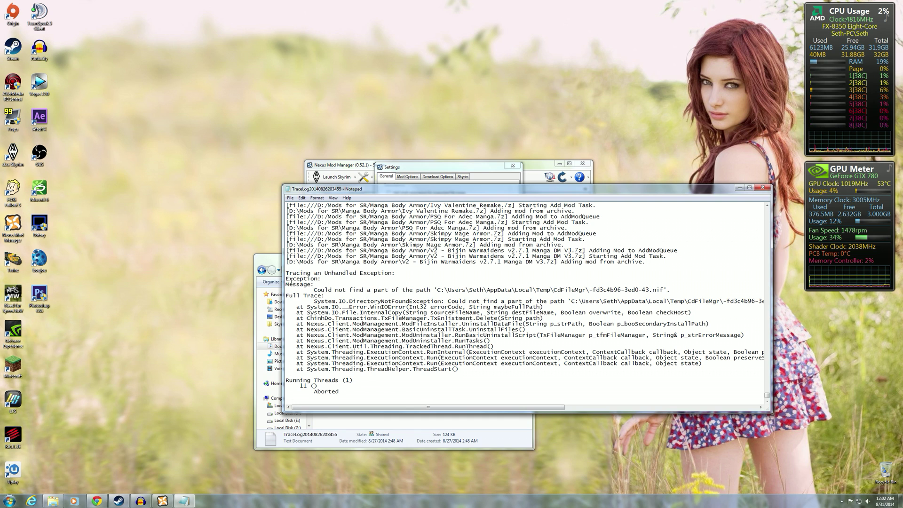
pyautogui.click(763, 188)
# Minimize Explorer and close Nexus Mod Manager's Settings dialog.
pyautogui.click(447, 404)
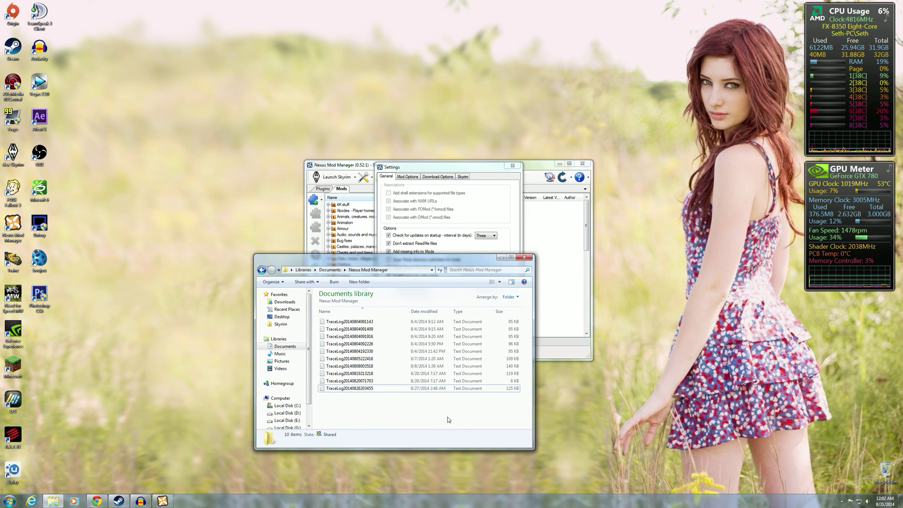
pyautogui.click(501, 258)
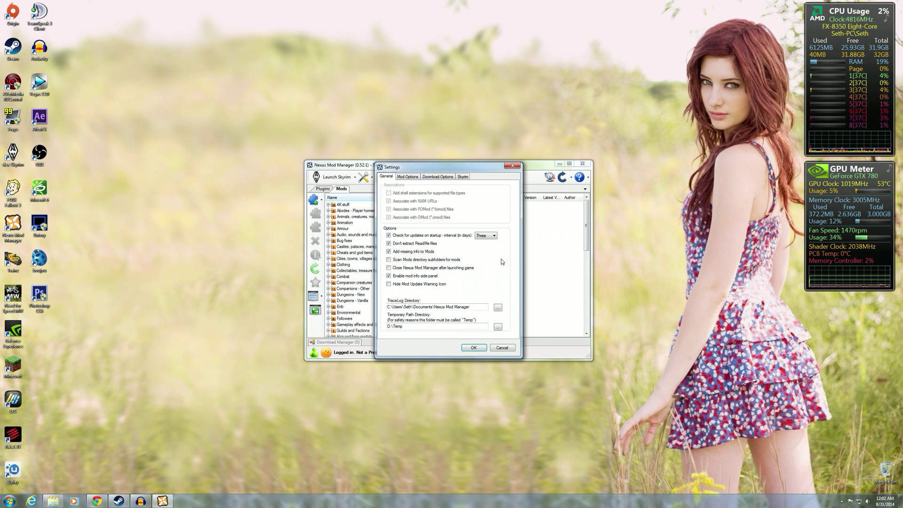
pyautogui.click(508, 168)
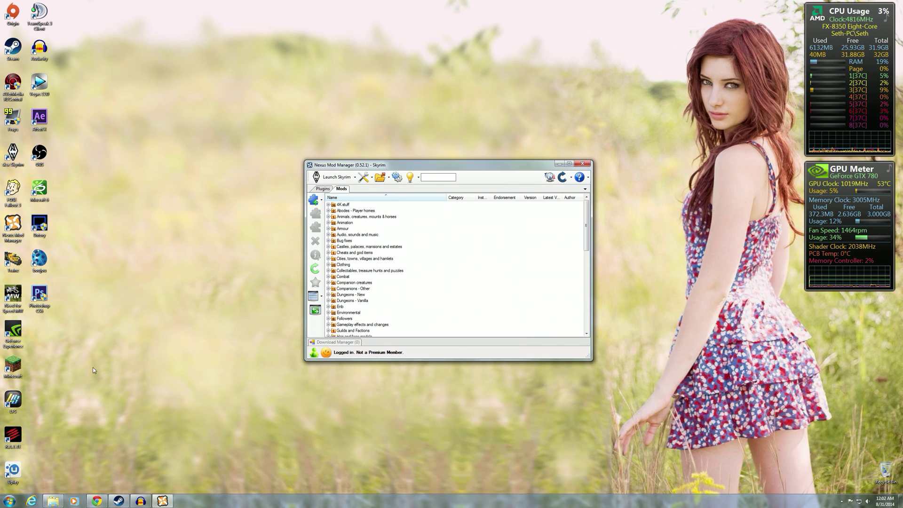
# Restore Explorer, confirm C: has 10.2 GB free of 119 GB, then minimize it.
pyautogui.click(54, 501)
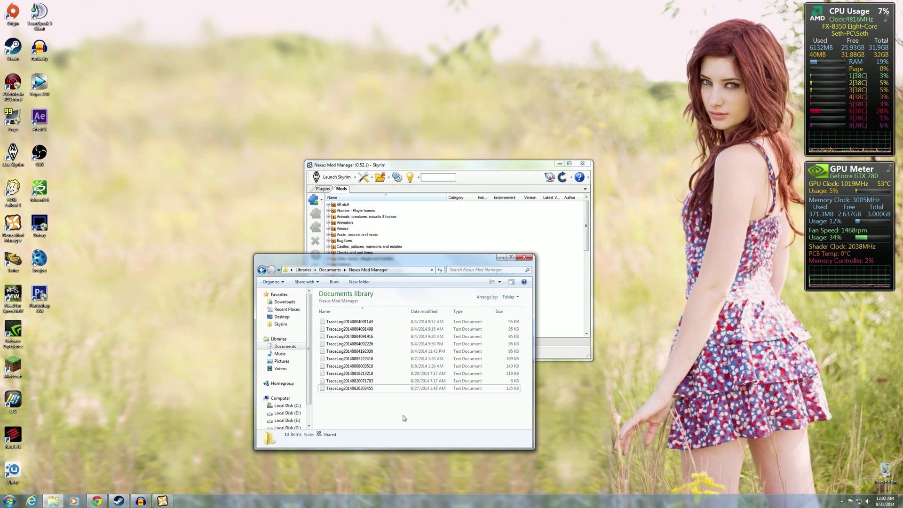
pyautogui.click(283, 302)
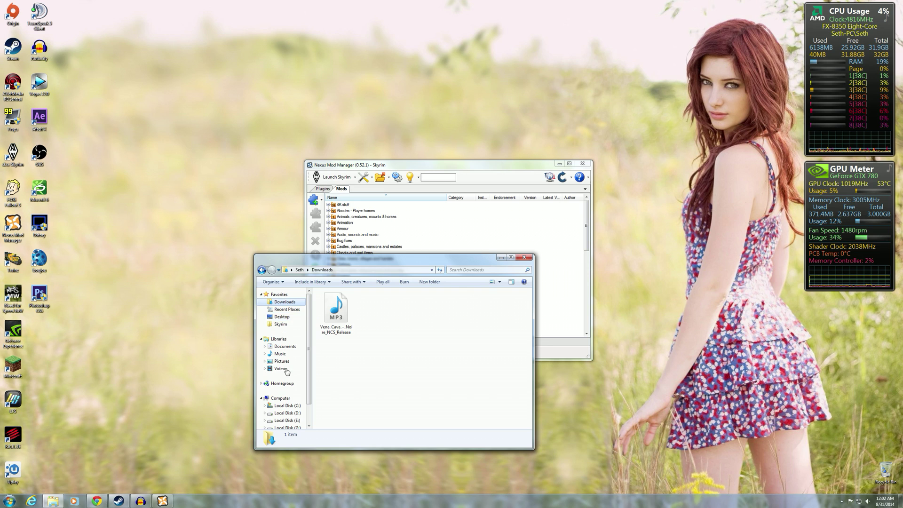
pyautogui.click(286, 405)
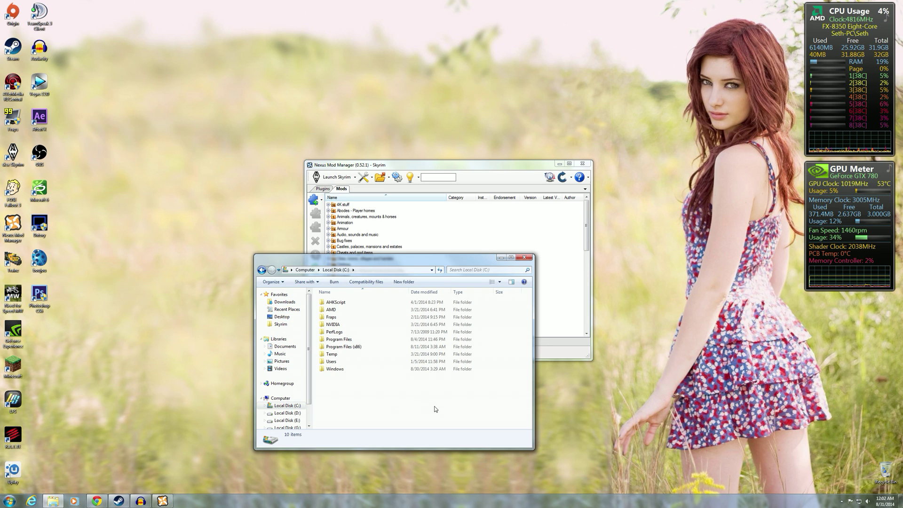
pyautogui.click(277, 399)
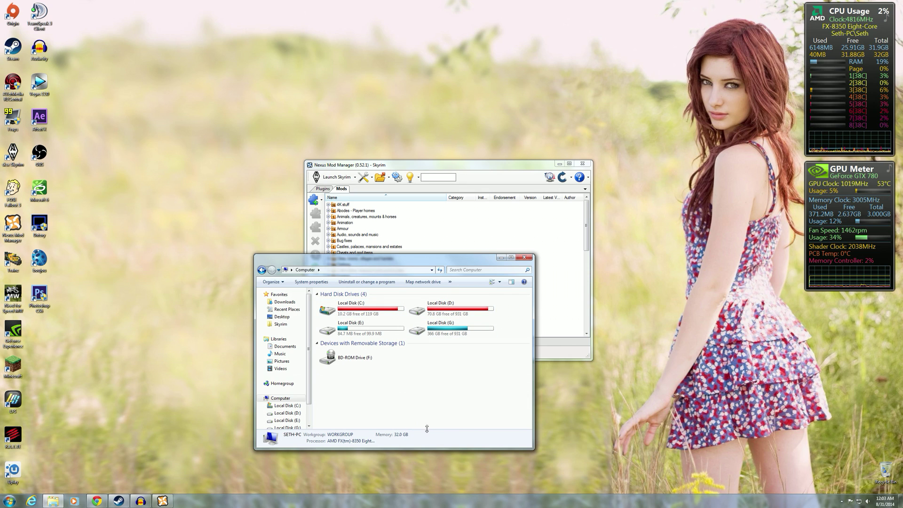
pyautogui.click(501, 257)
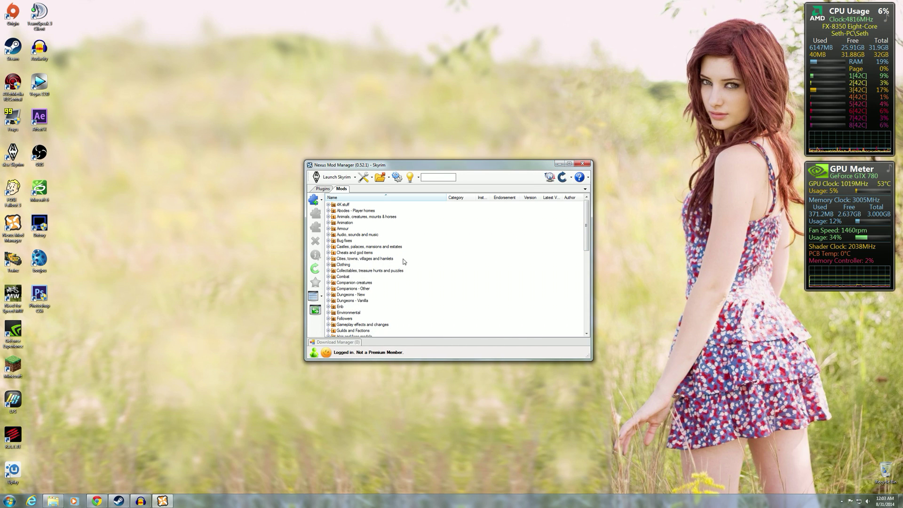
pyautogui.moveTo(585, 215)
pyautogui.mouseDown()
pyautogui.moveTo(590, 297)
pyautogui.moveTo(587, 207)
pyautogui.mouseUp()
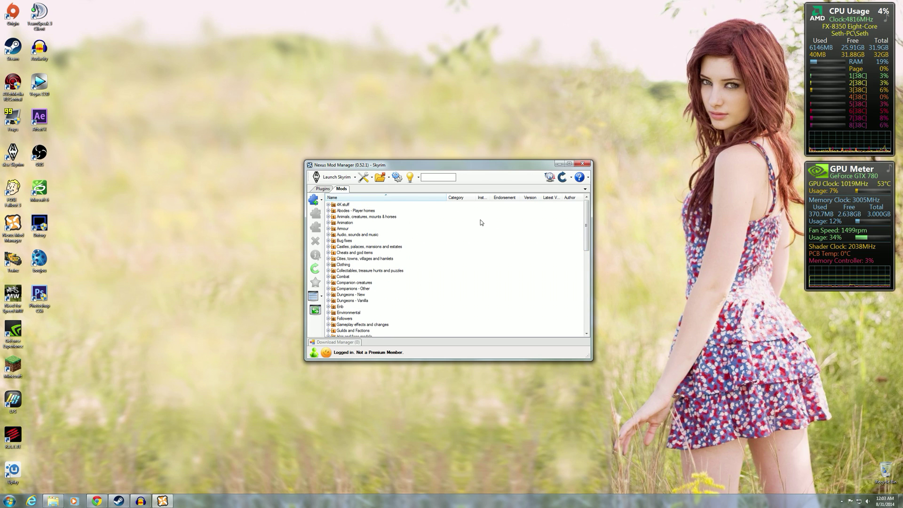